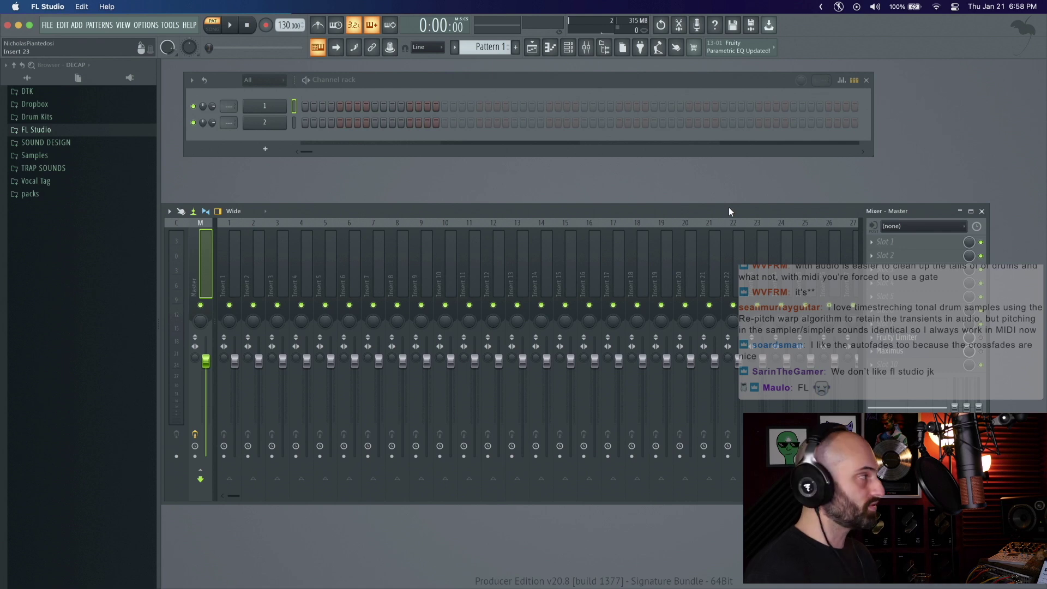
Step: Open recent project '11-14-1 - 4 (decap x gyre) mix 2', cue playback near bar 11, and show the mixer
{"action": "left_click", "coordinate": [53, 20]}
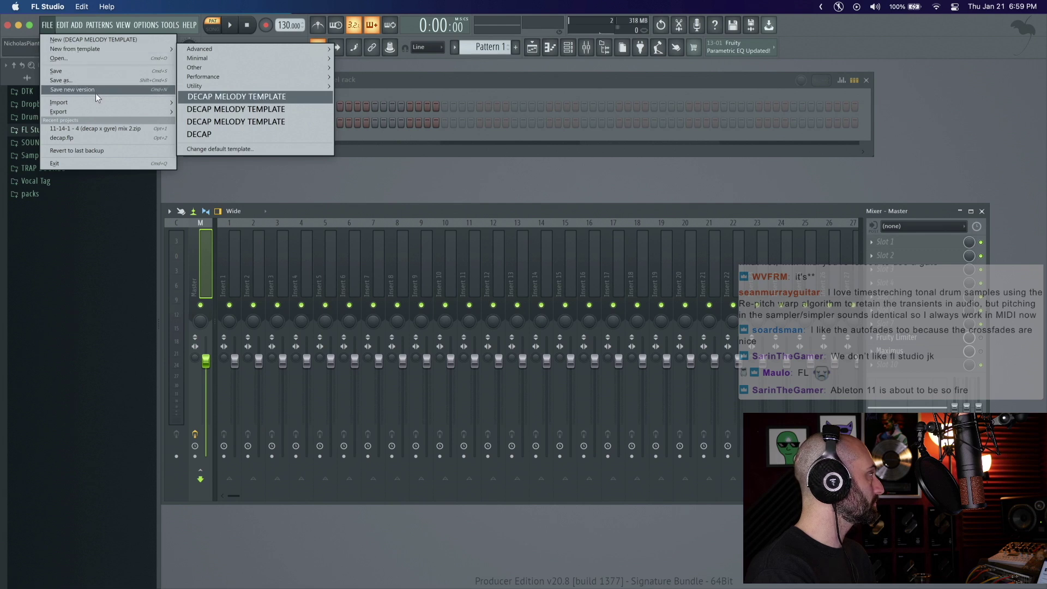
{"action": "left_click", "coordinate": [110, 123]}
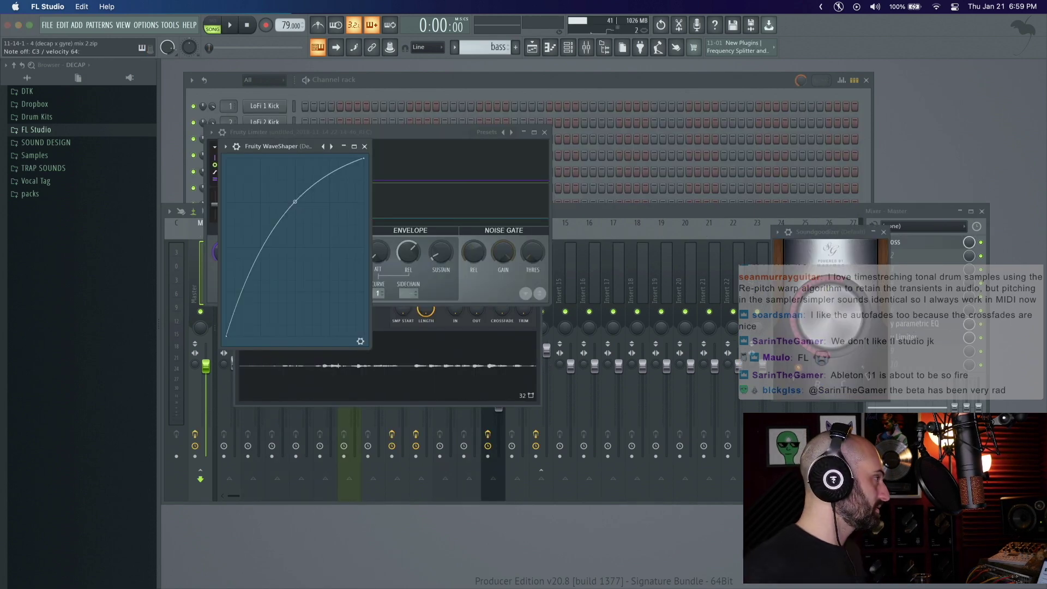
{"action": "key", "text": "space"}
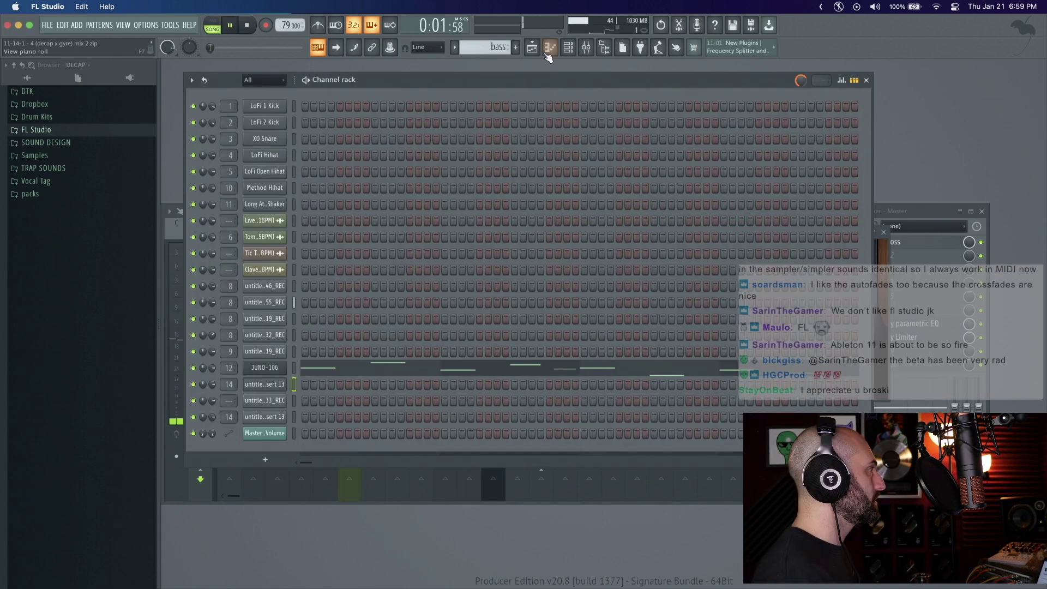
{"action": "left_click", "coordinate": [482, 89]}
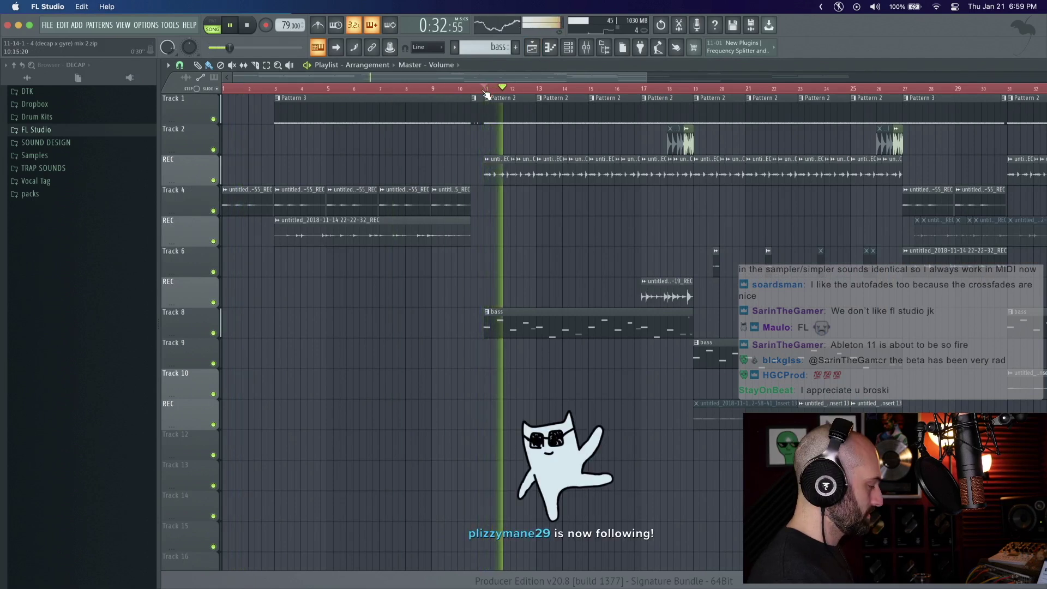
{"action": "key", "text": "space"}
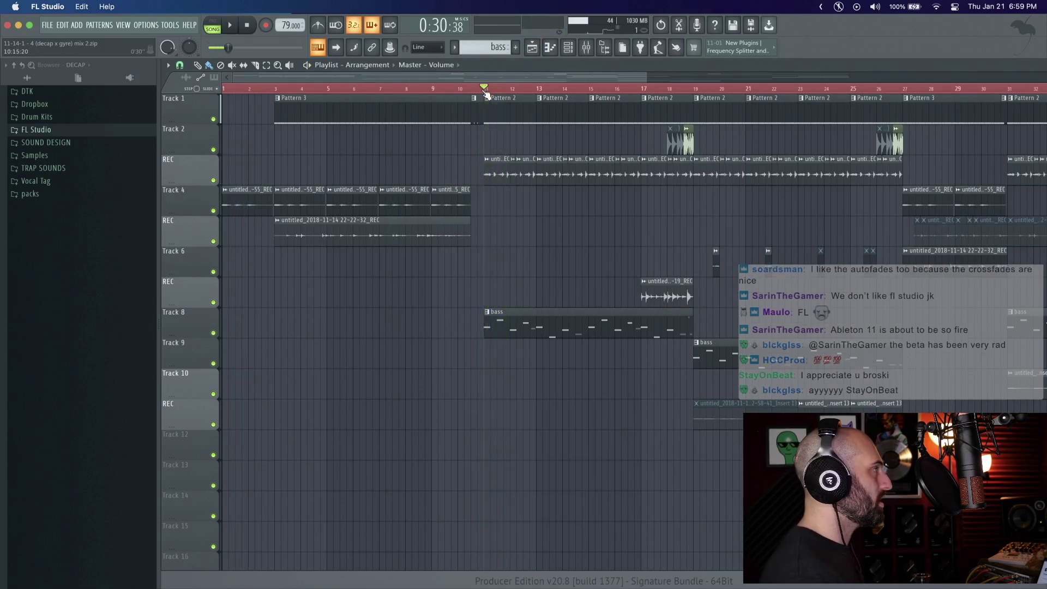
{"action": "left_click", "coordinate": [586, 48]}
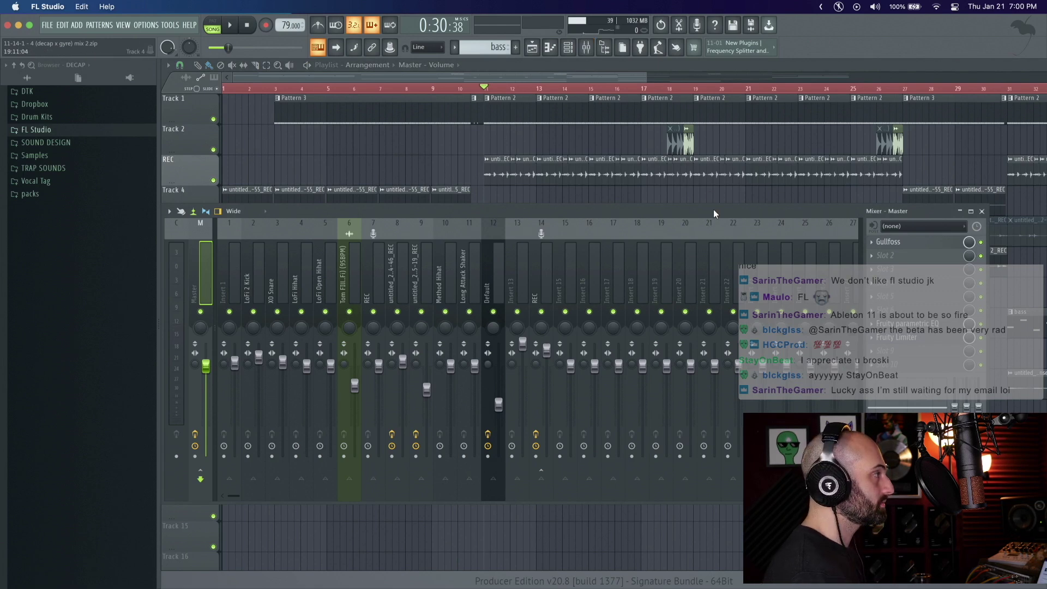
Step: Insert ADPTR MetricAB into an empty Master track slot and position its plugin window
{"action": "left_click_drag", "start_coordinate": [715, 213], "coordinate": [436, 220]}
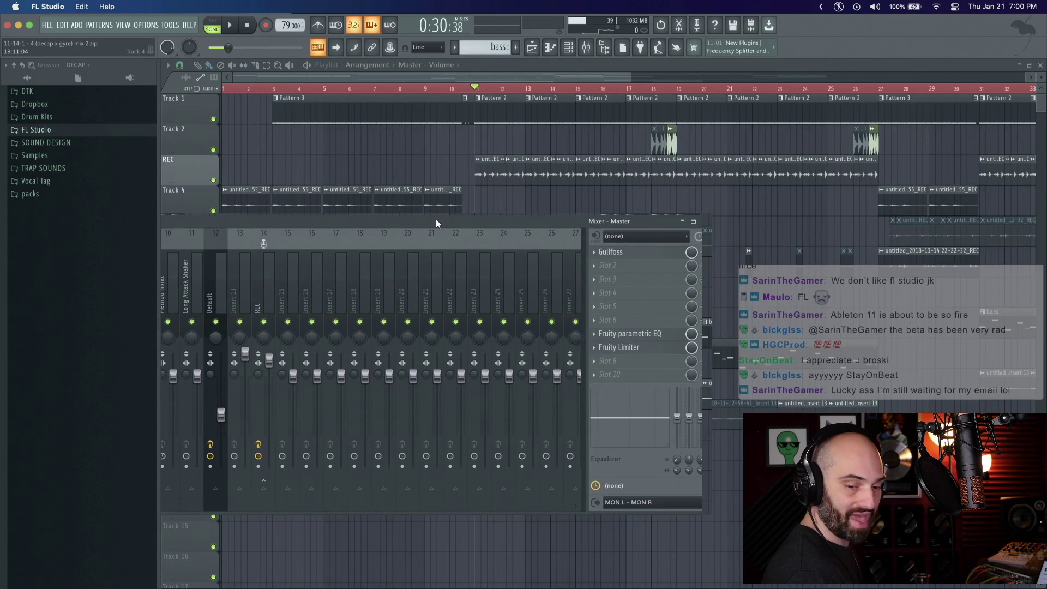
{"action": "left_click", "coordinate": [614, 385]}
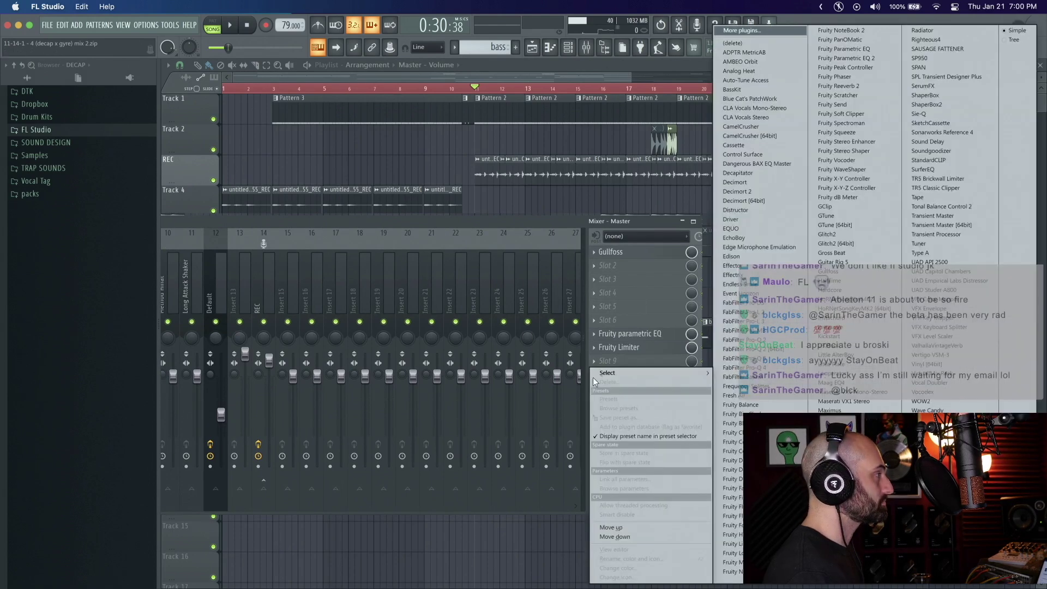
{"action": "left_click", "coordinate": [748, 53]}
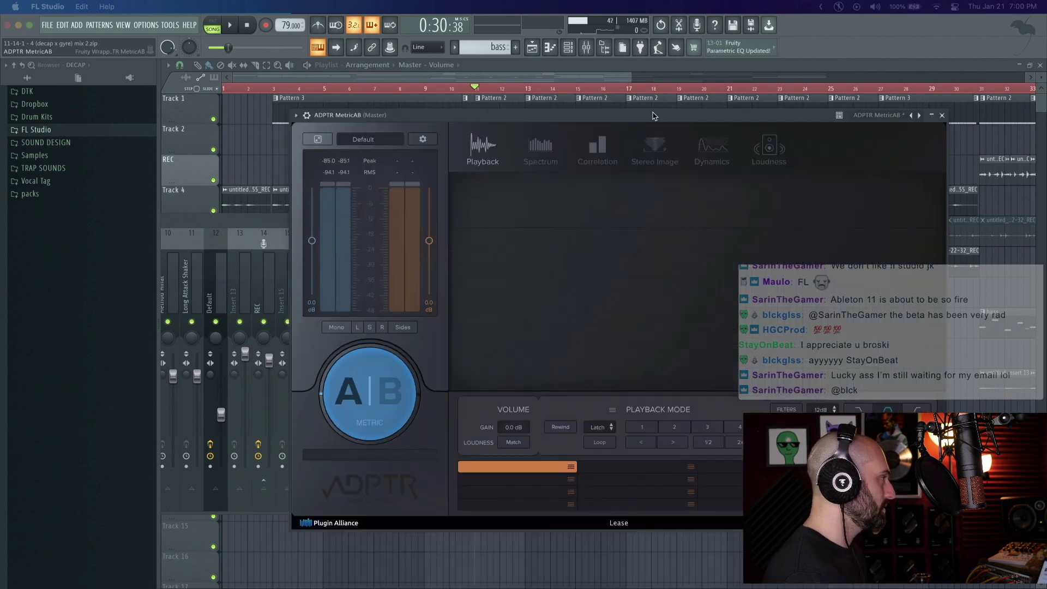
{"action": "left_click_drag", "start_coordinate": [654, 112], "coordinate": [528, 69]}
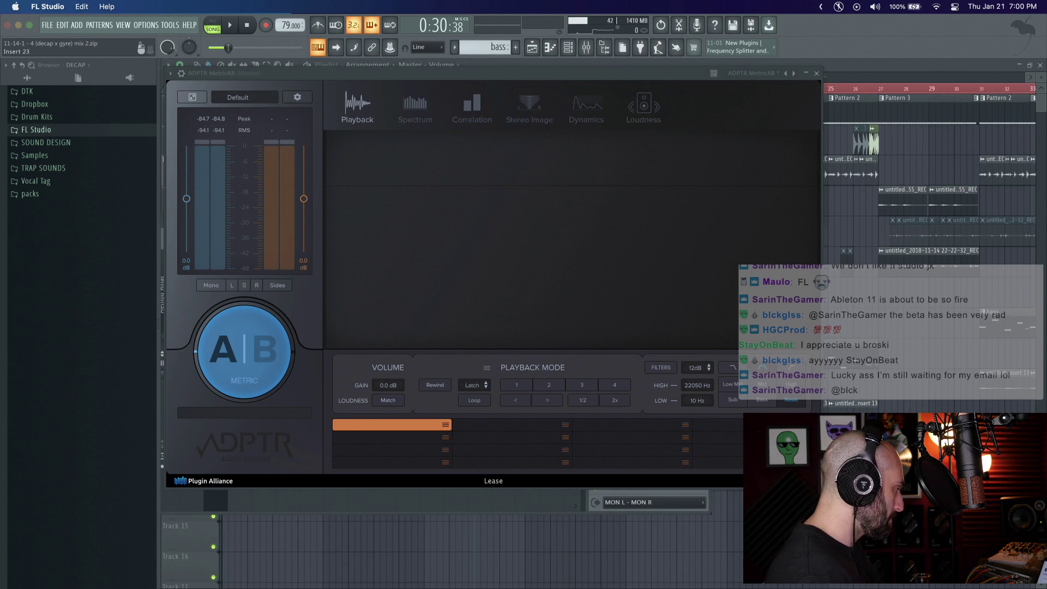
Step: Load 'Lowest Moment v5 - to tape.wav' into MetricAB's first reference slot and select it
{"action": "left_click_drag", "start_coordinate": [474, 588], "coordinate": [407, 433]}
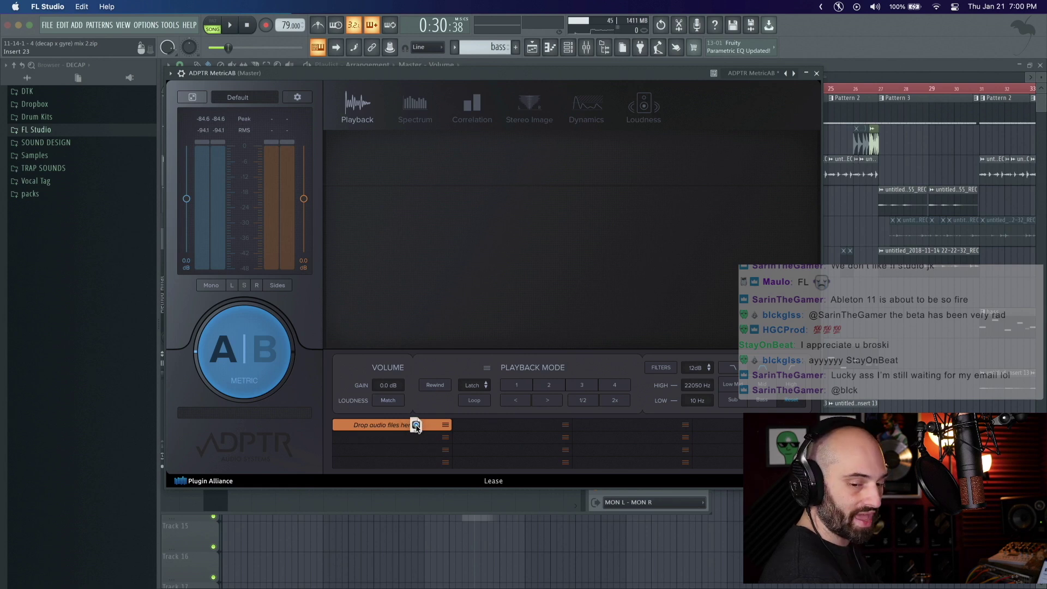
{"action": "left_click_drag", "start_coordinate": [414, 426], "coordinate": [415, 426]}
{"action": "left_click", "coordinate": [445, 425]}
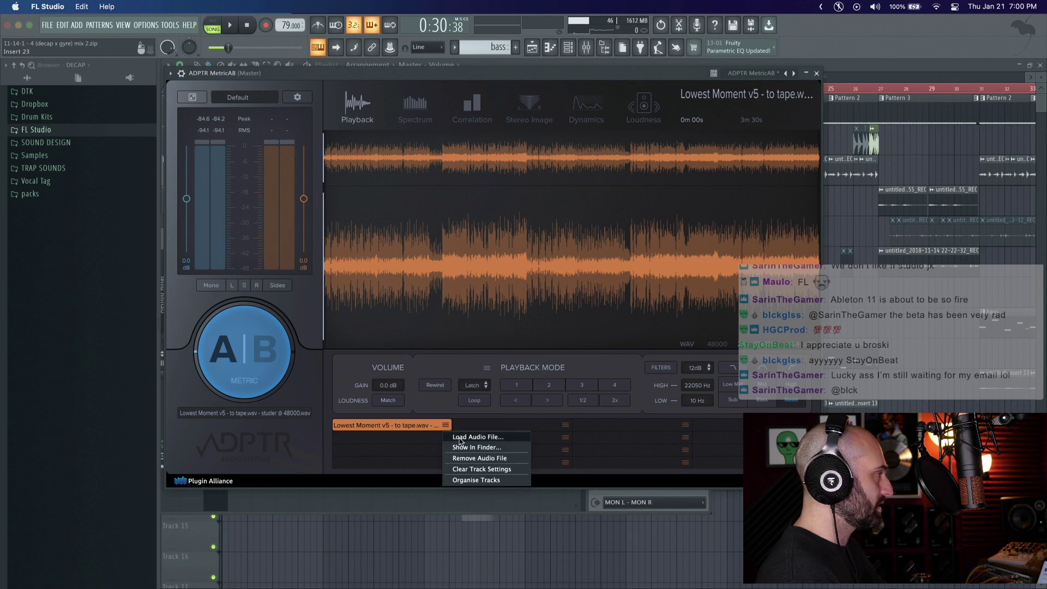
{"action": "left_click", "coordinate": [401, 439]}
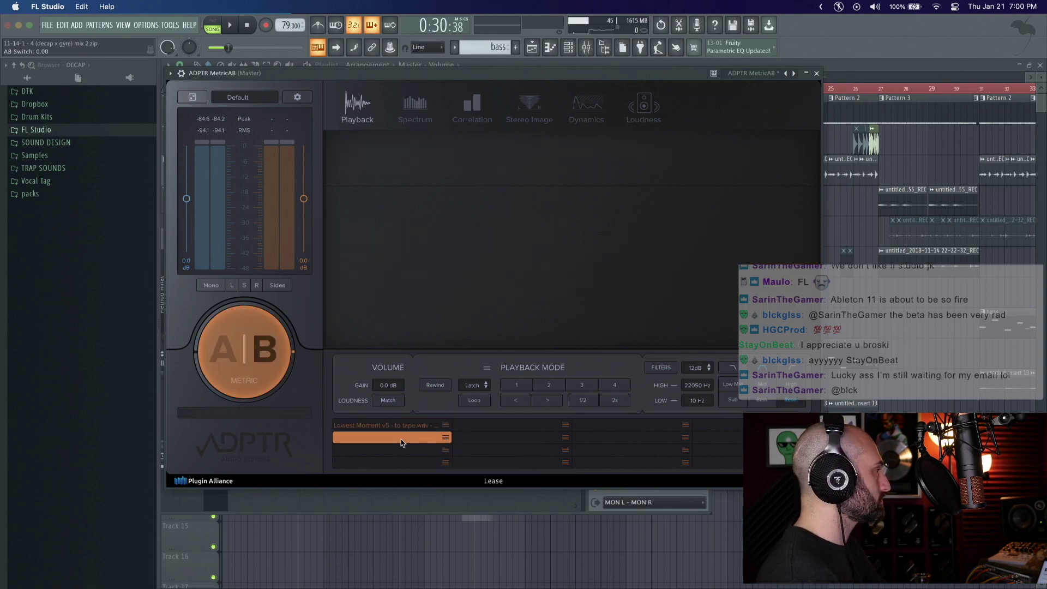
{"action": "left_click", "coordinate": [405, 426]}
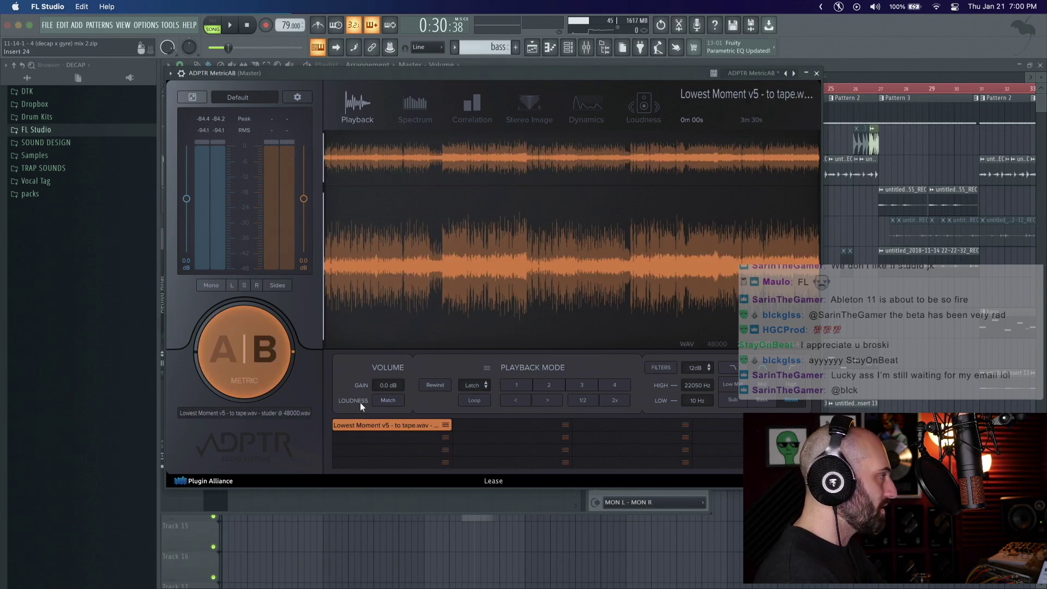
{"action": "left_click", "coordinate": [398, 436]}
{"action": "left_click", "coordinate": [401, 448]}
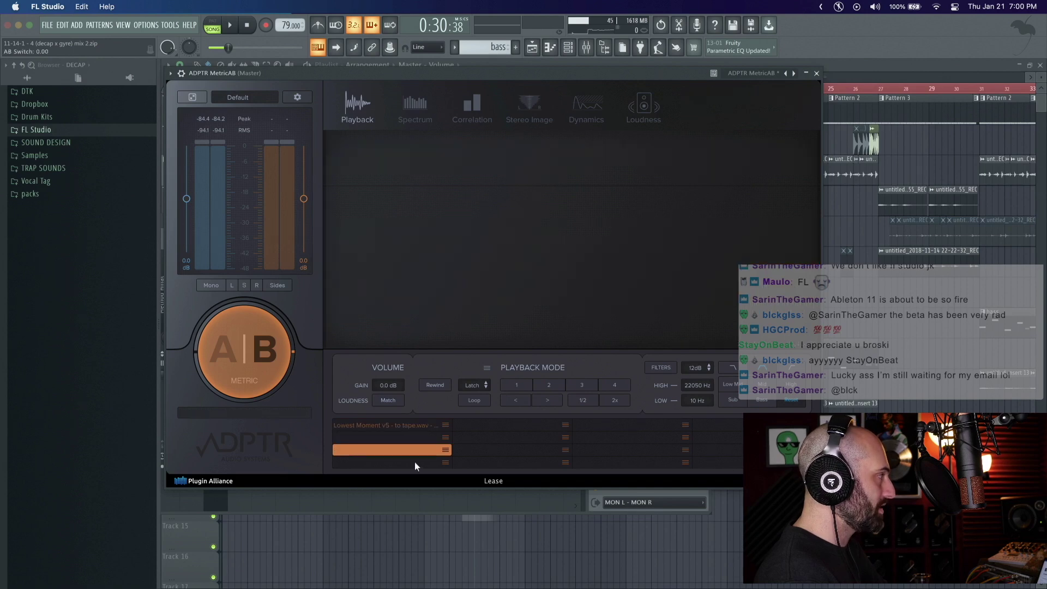
{"action": "left_click", "coordinate": [410, 462]}
{"action": "left_click", "coordinate": [405, 425]}
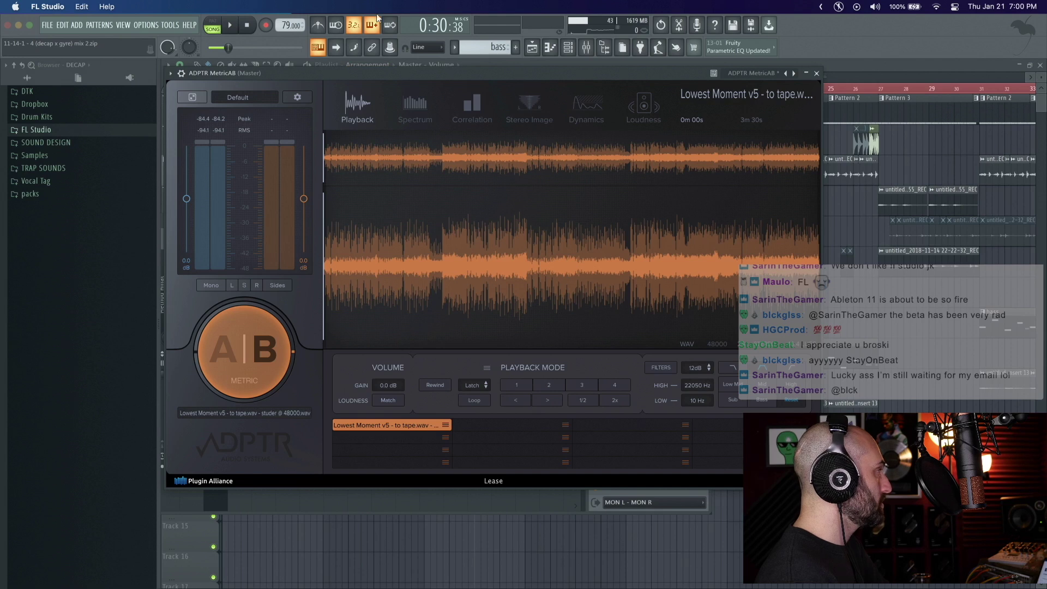
Step: Play the project and toggle MetricAB's A|B between the mix and the reference several times
{"action": "key", "text": "space"}
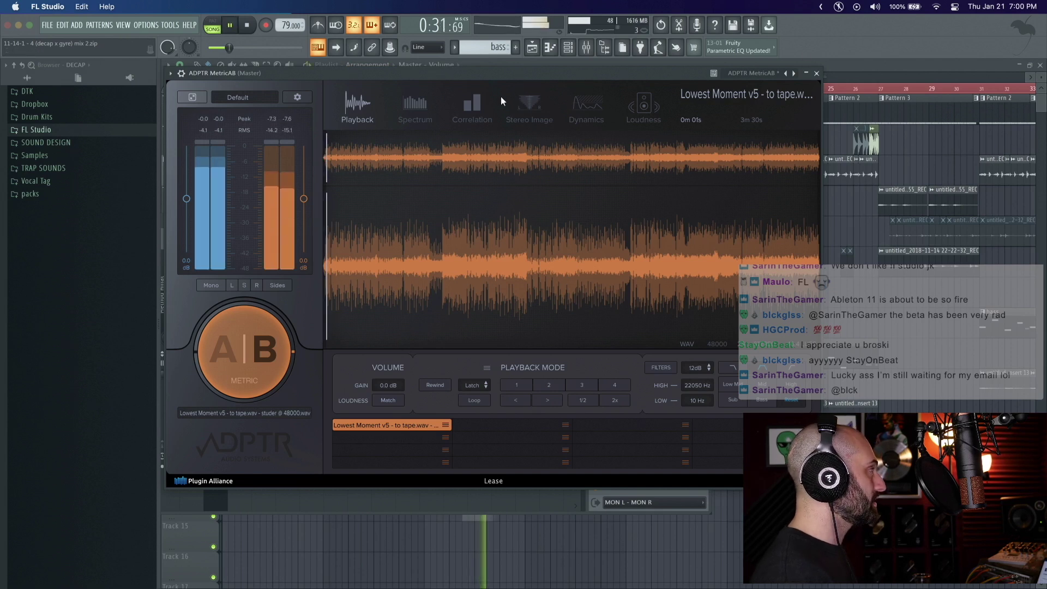
{"action": "left_click", "coordinate": [222, 371]}
{"action": "left_click", "coordinate": [857, 7]}
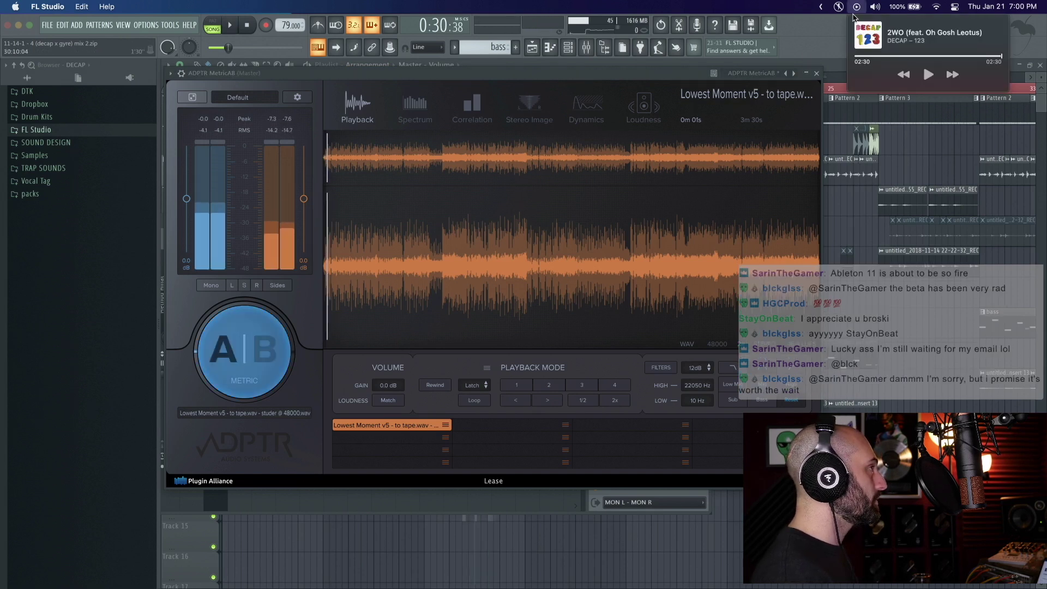
{"action": "key", "text": "space"}
{"action": "left_click", "coordinate": [248, 376]}
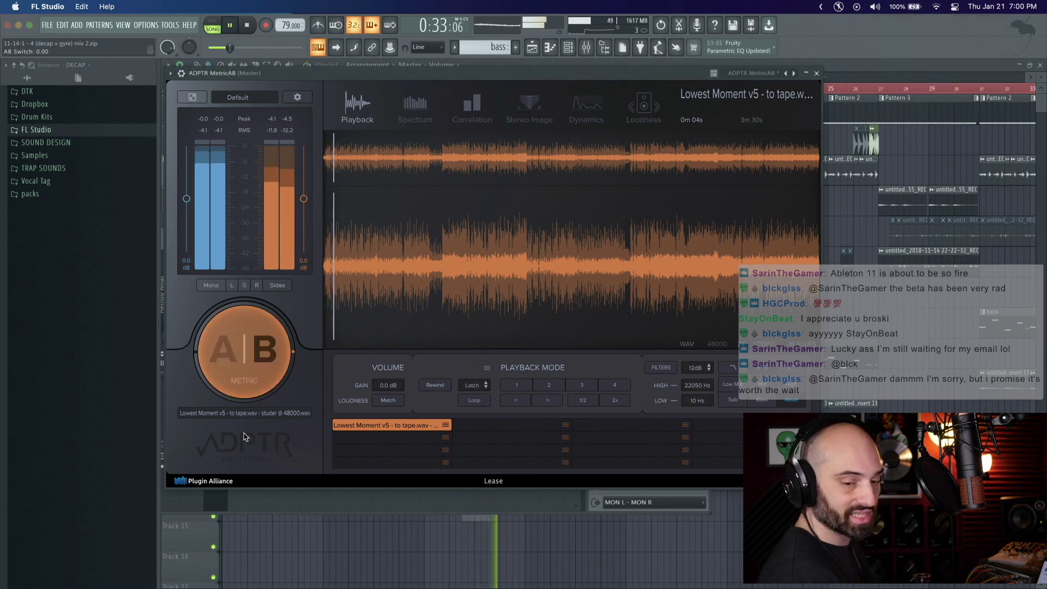
{"action": "left_click", "coordinate": [250, 386]}
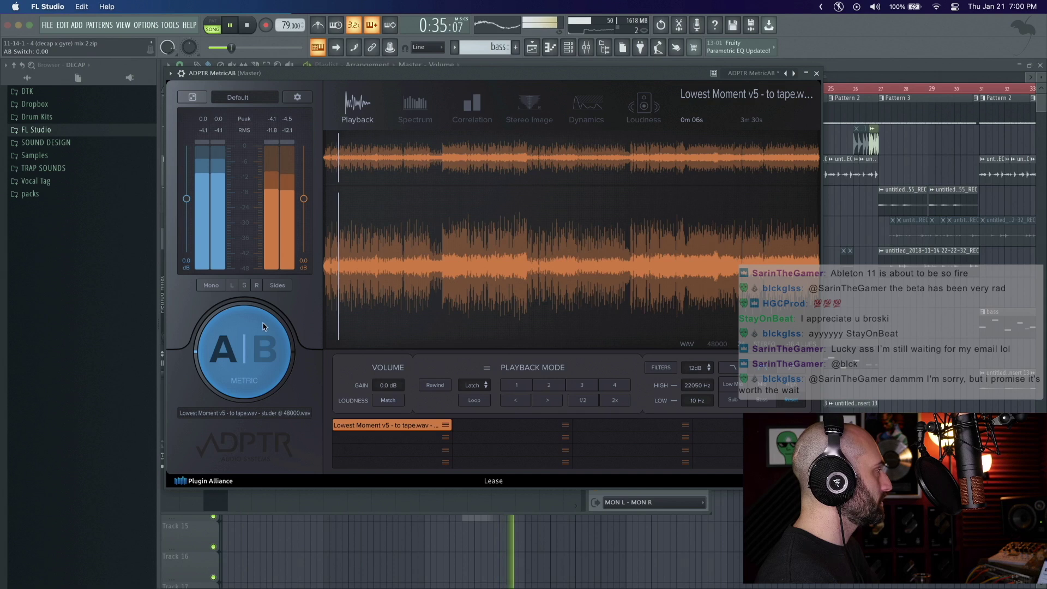
{"action": "left_click", "coordinate": [253, 394]}
{"action": "left_click", "coordinate": [252, 398]}
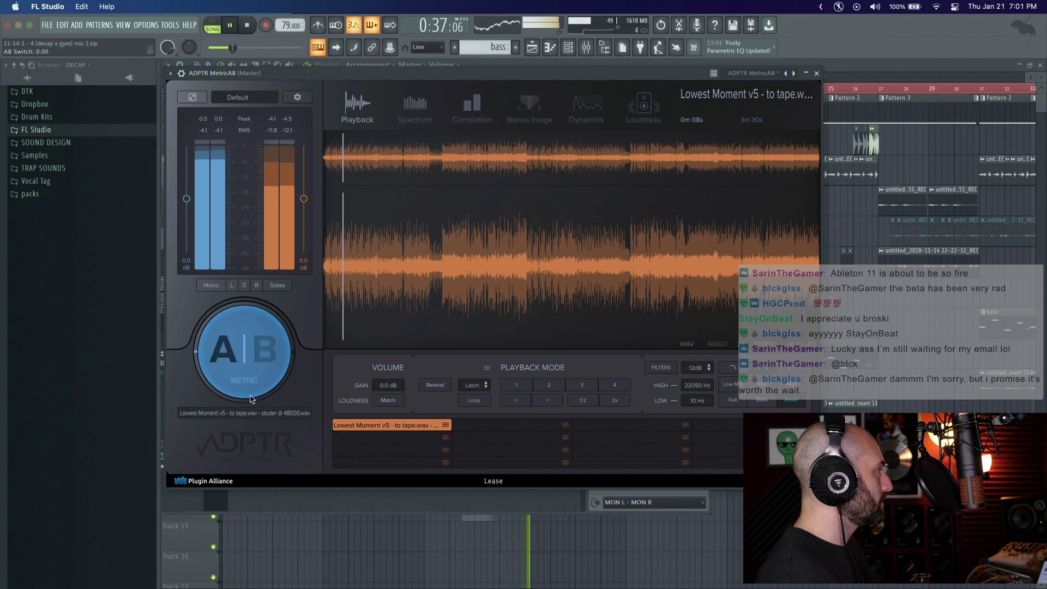
{"action": "left_click", "coordinate": [266, 358]}
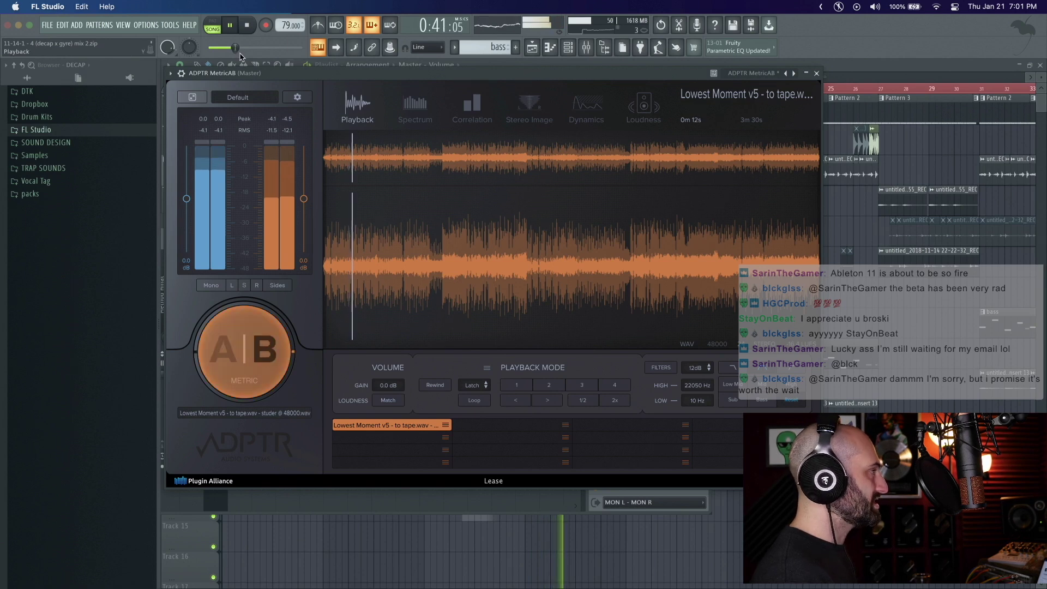
Step: Cycle MetricAB through Spectrum, Correlation, Stereo Image and Dynamics, ending on Loudness (-18.2 LUFS integrated)
{"action": "left_click", "coordinate": [423, 107]}
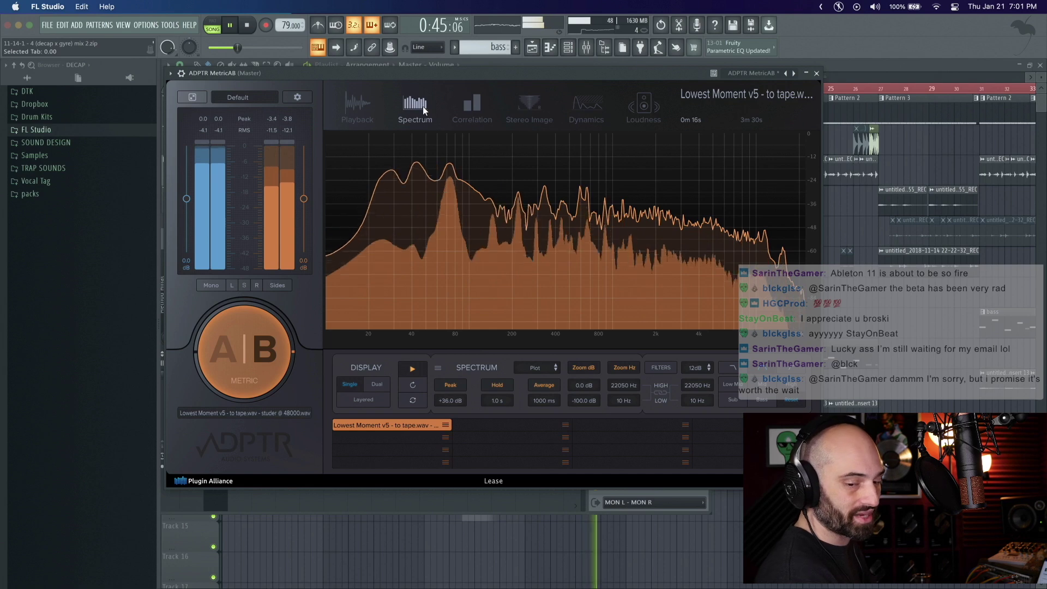
{"action": "left_click", "coordinate": [466, 118]}
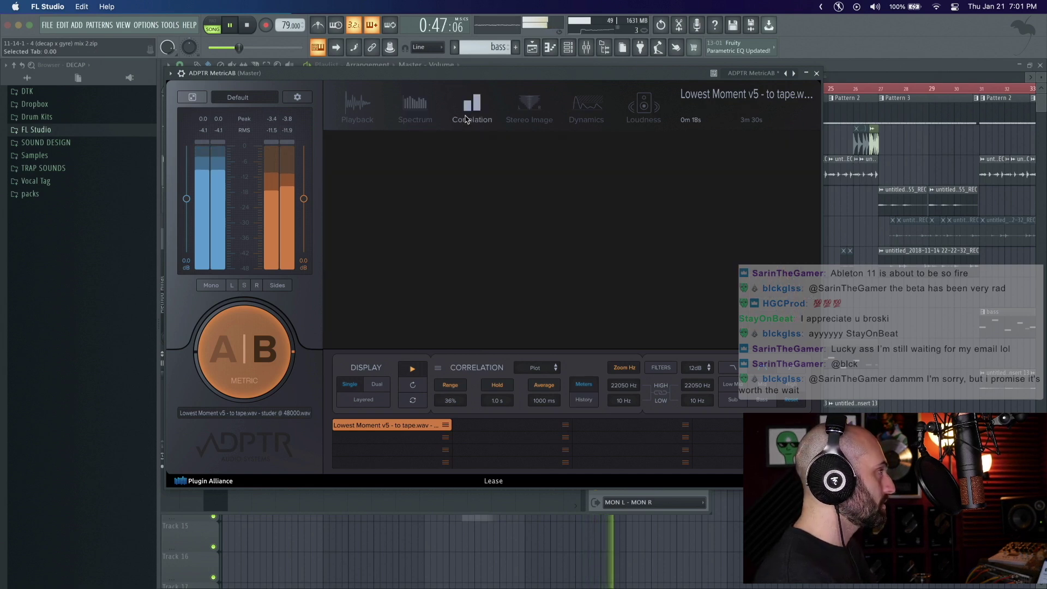
{"action": "left_click", "coordinate": [527, 109]}
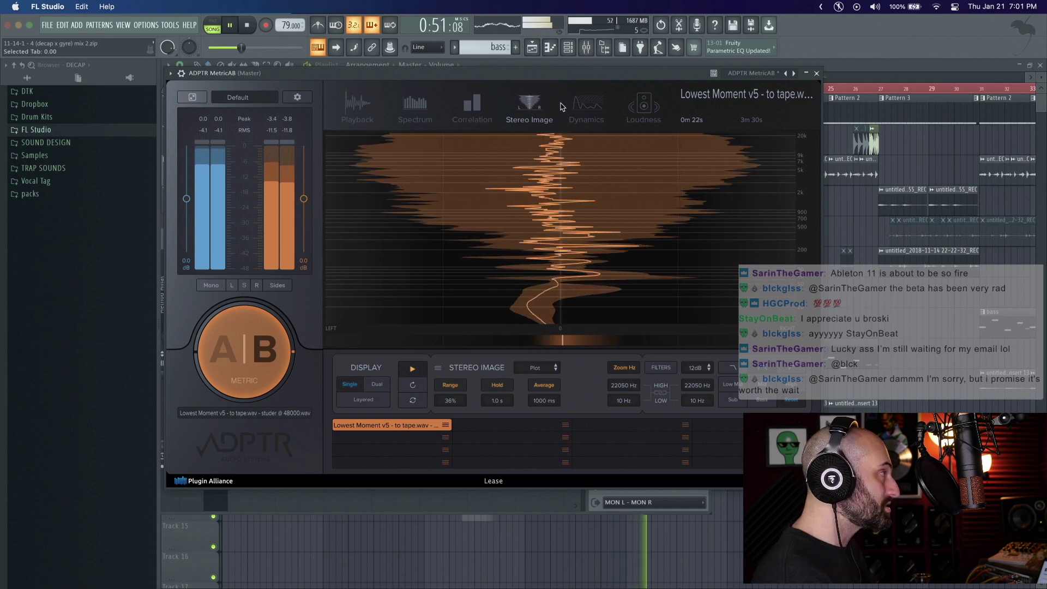
{"action": "left_click", "coordinate": [599, 107]}
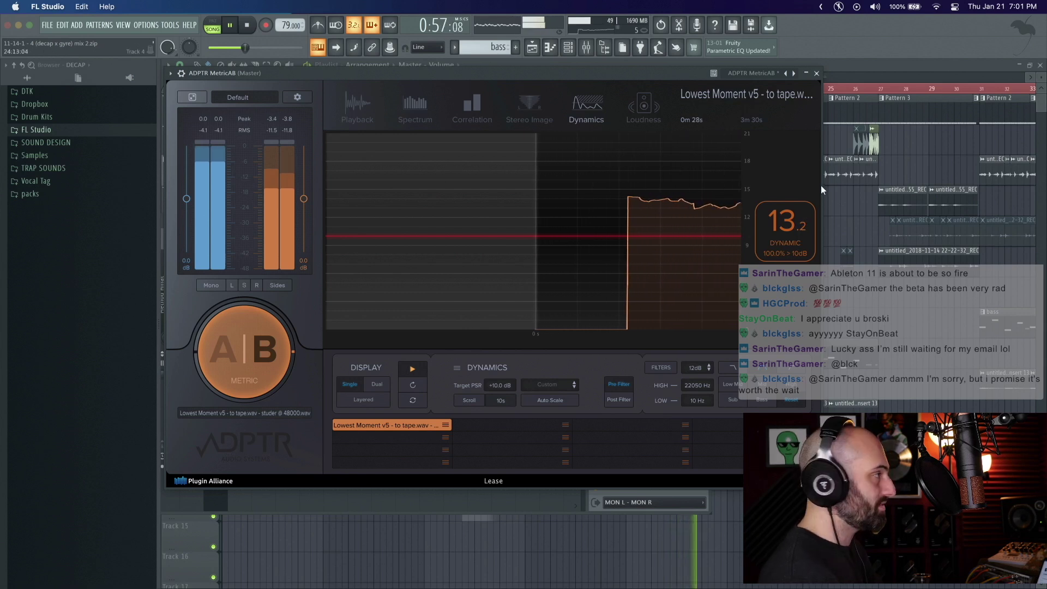
{"action": "left_click", "coordinate": [642, 103]}
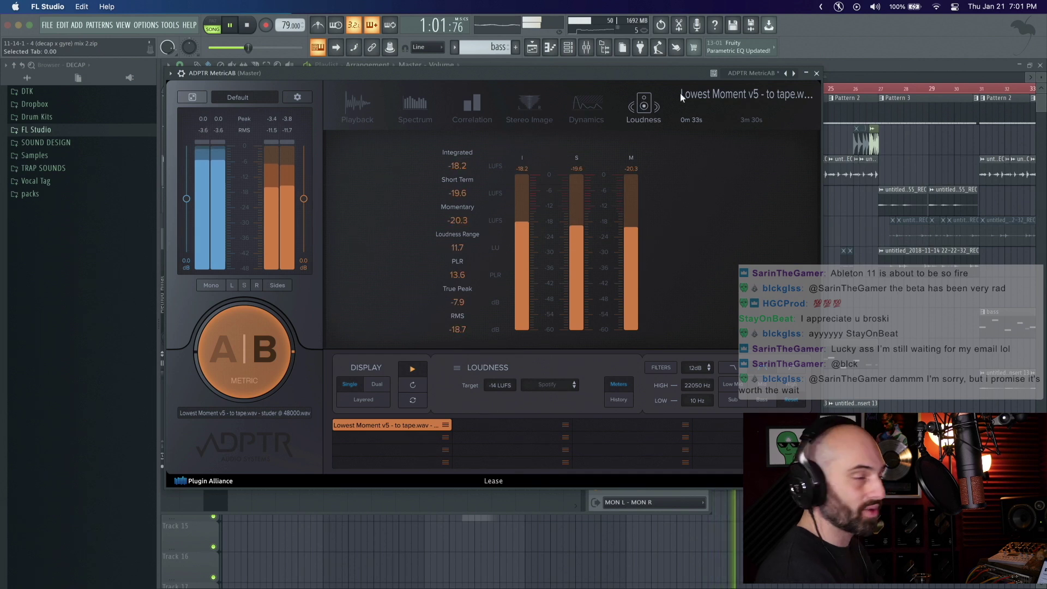
Step: Step MetricAB back through the analysis views to the Playback page showing the reference waveform
{"action": "left_click_drag", "start_coordinate": [636, 75], "coordinate": [625, 72]}
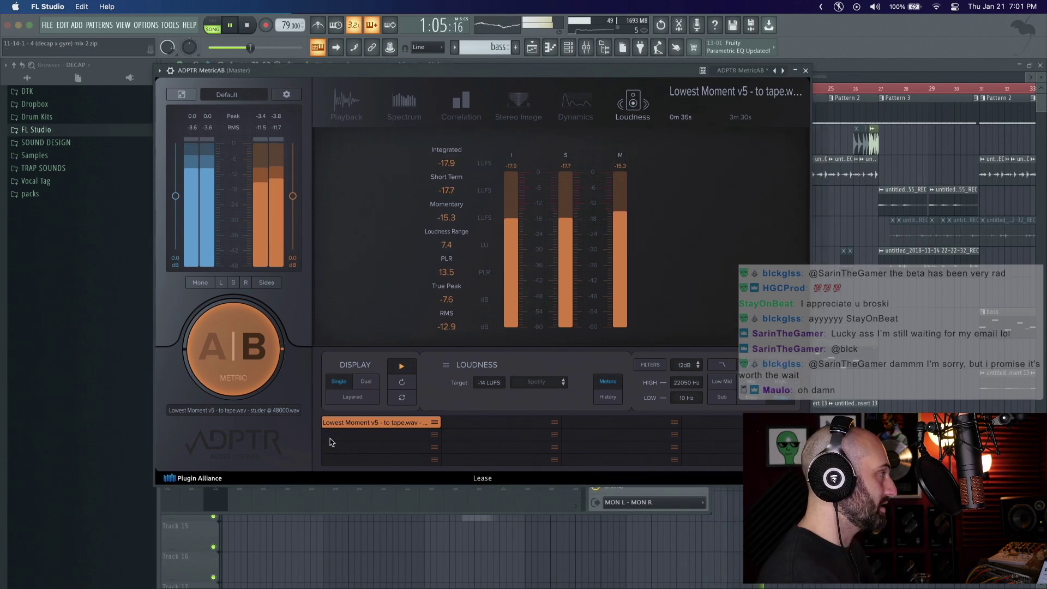
{"action": "left_click", "coordinate": [588, 109]}
{"action": "left_click", "coordinate": [526, 105]}
{"action": "left_click", "coordinate": [461, 104]}
{"action": "left_click", "coordinate": [403, 103]}
{"action": "left_click", "coordinate": [347, 103]}
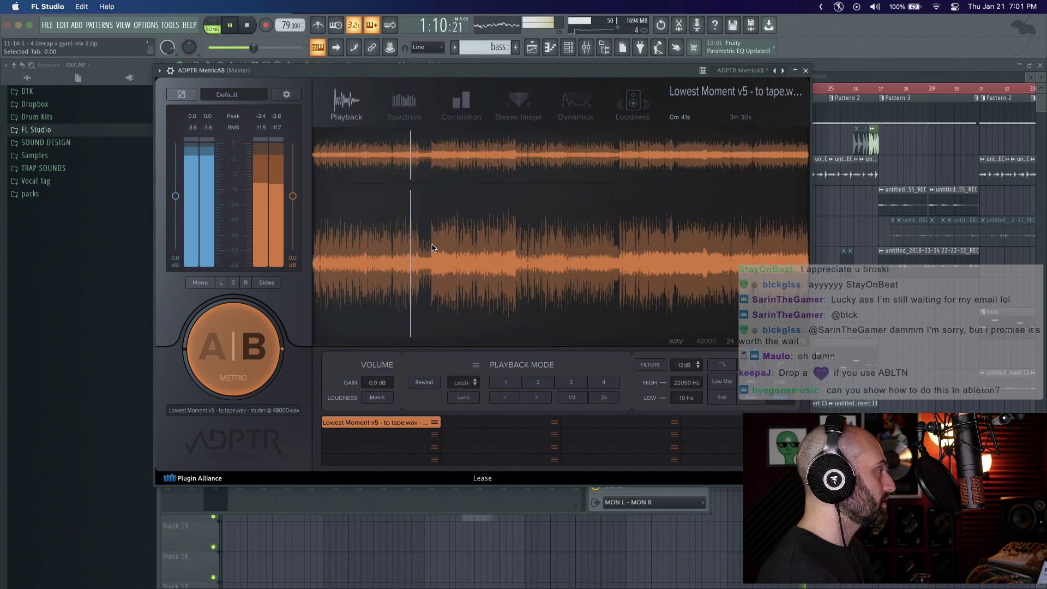
Step: Flip between mix and reference, jump the reference to several points including 0m29s, return to A, and stop
{"action": "left_click", "coordinate": [221, 369]}
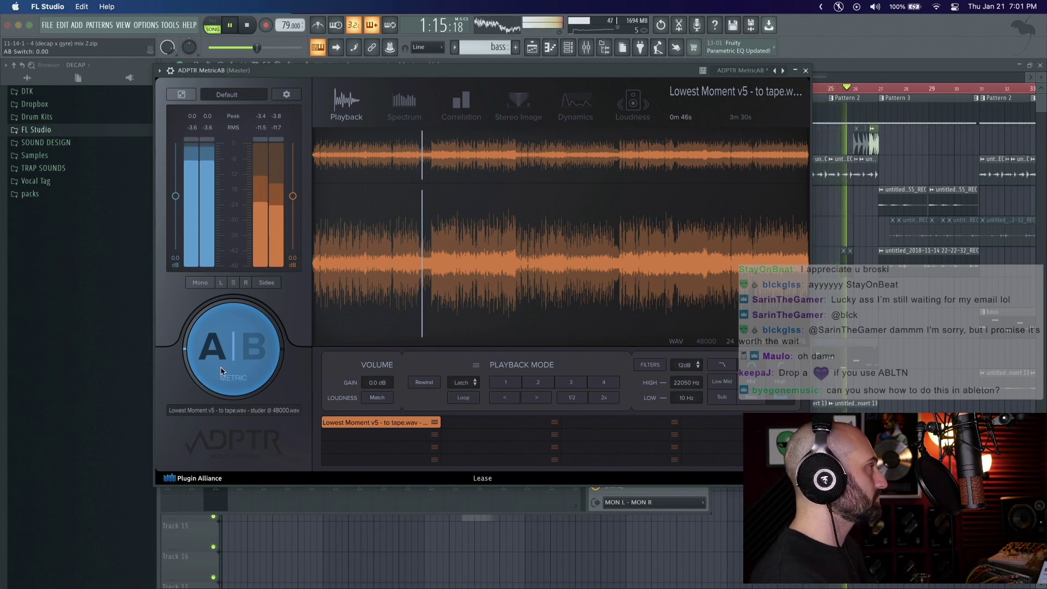
{"action": "left_click", "coordinate": [221, 370]}
{"action": "left_click", "coordinate": [462, 269]}
{"action": "left_click", "coordinate": [631, 270]}
{"action": "left_click", "coordinate": [719, 262]}
{"action": "left_click", "coordinate": [380, 289]}
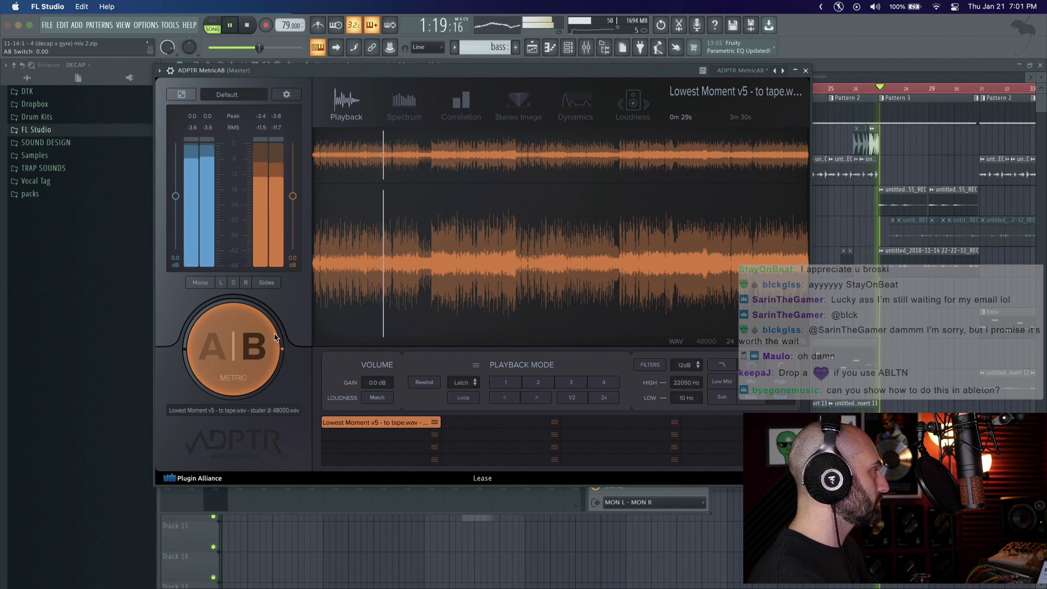
{"action": "left_click", "coordinate": [246, 340]}
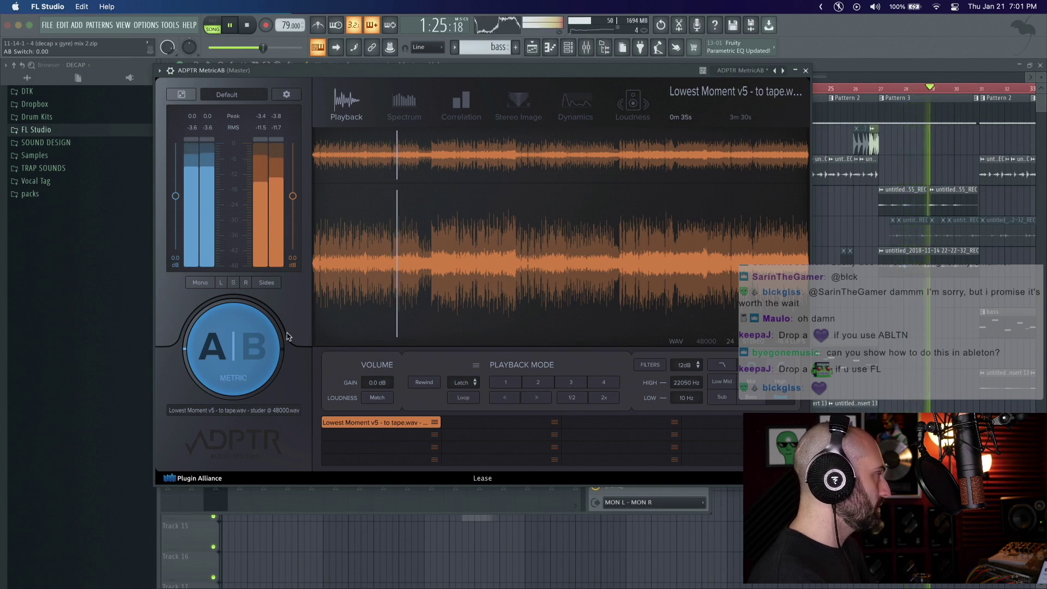
{"action": "key", "text": "space"}
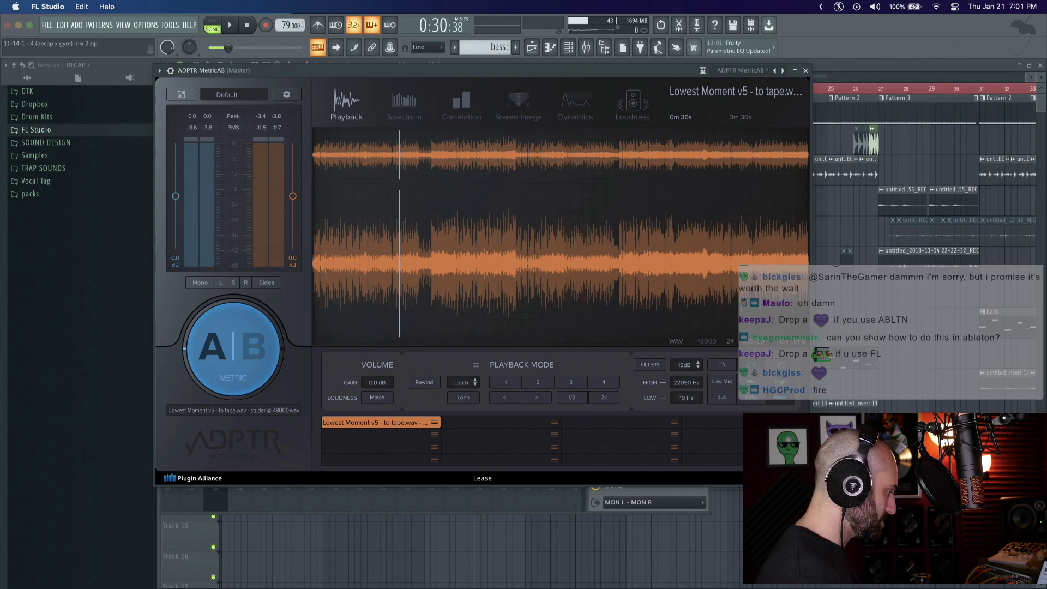
Step: In Ableton Live, return to the song start and show the Master track's MetricAB device
{"action": "key", "text": "super+Tab"}
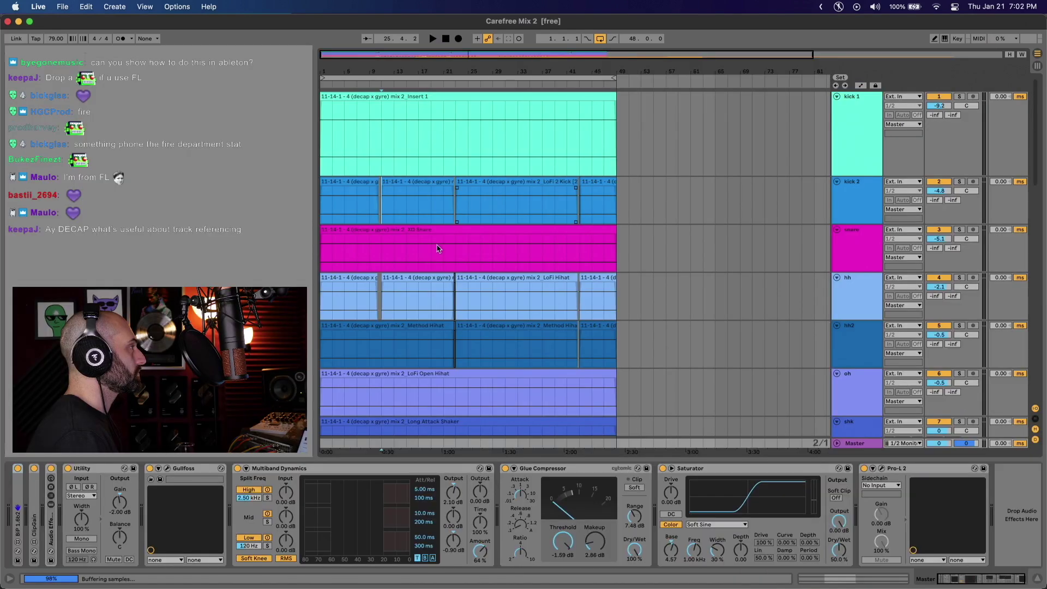
{"action": "left_click", "coordinate": [436, 246]}
{"action": "key", "text": "Home"}
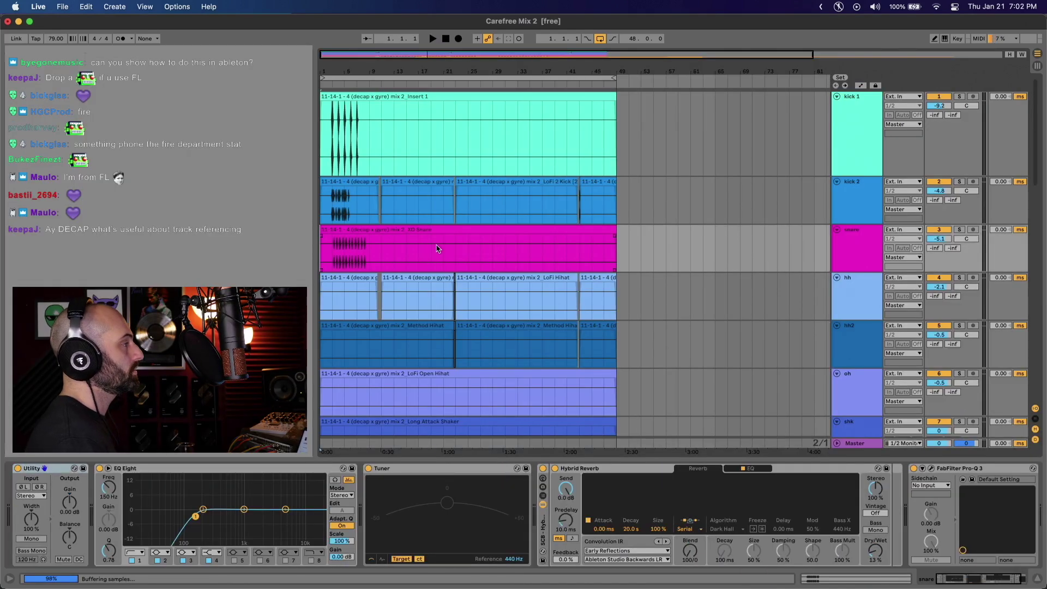
{"action": "left_click", "coordinate": [855, 443]}
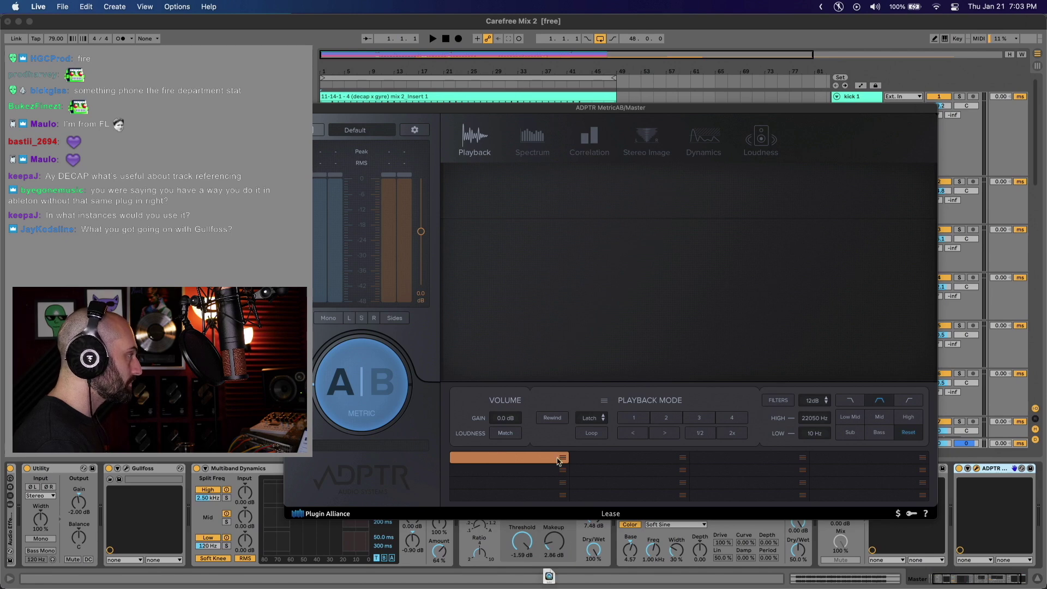
Step: Load 'Lowest Moment v5 - to tape.wav' into MetricAB, start playback, and arrange the plugin window
{"action": "left_click_drag", "start_coordinate": [563, 440], "coordinate": [504, 460]}
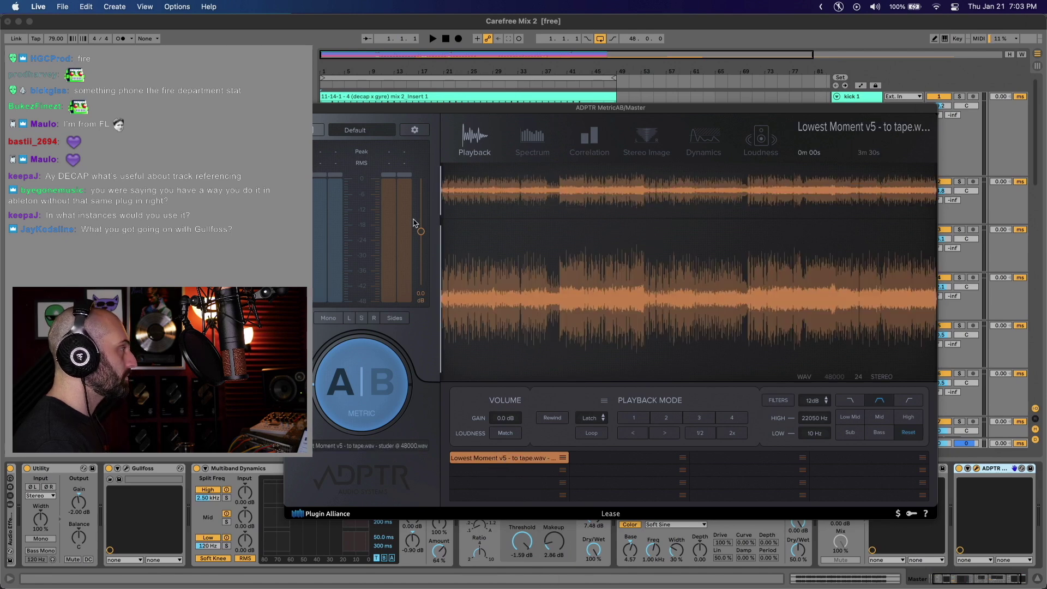
{"action": "left_click", "coordinate": [504, 35]}
{"action": "key", "text": "space"}
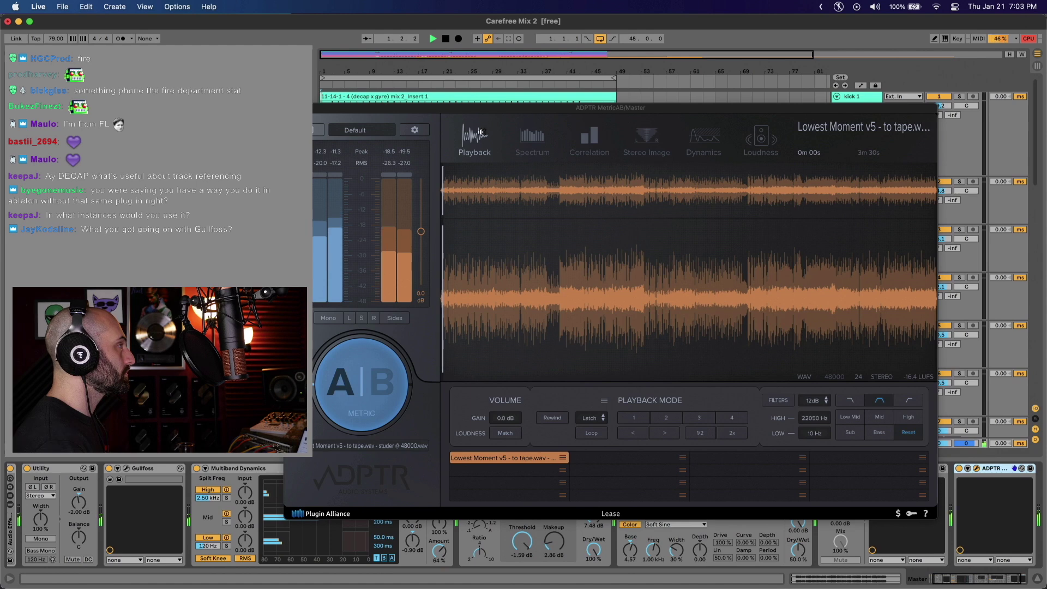
{"action": "left_click_drag", "start_coordinate": [481, 108], "coordinate": [515, 230]}
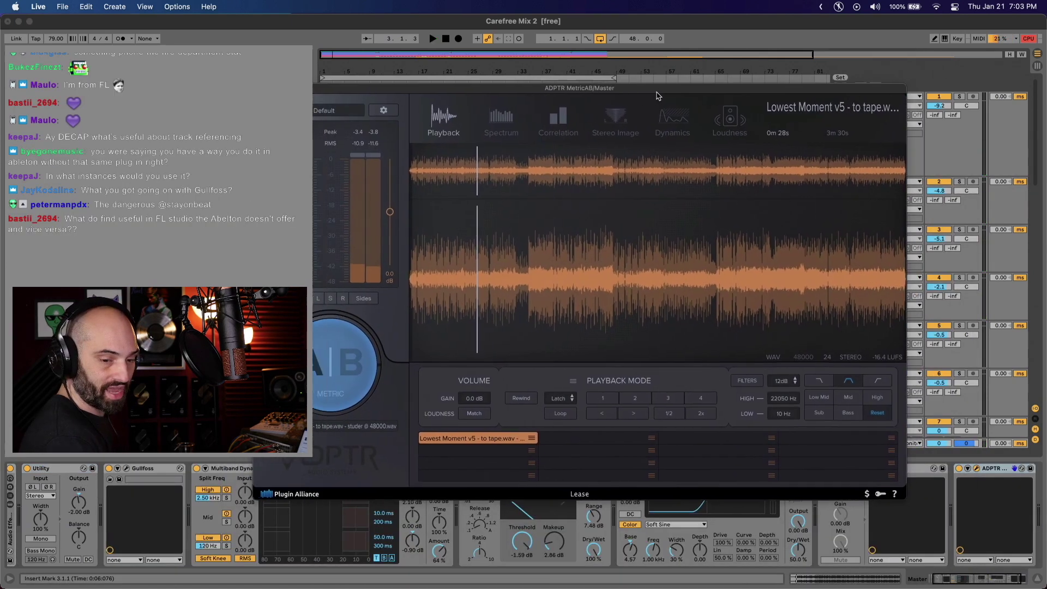
{"action": "left_click_drag", "start_coordinate": [658, 92], "coordinate": [737, 83]}
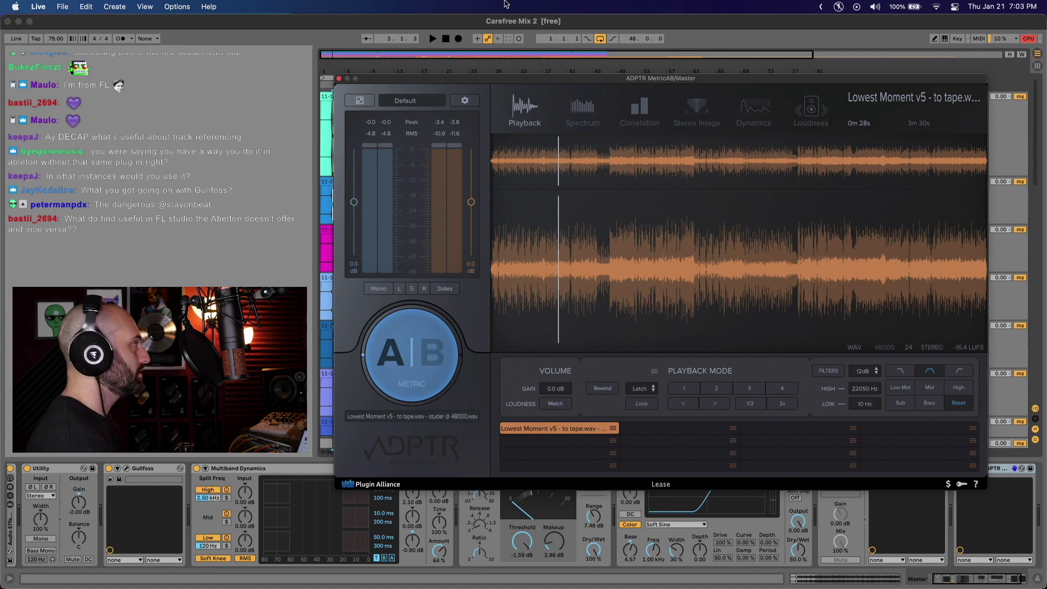
Step: Switch to the reference at 0m55s, check Correlation, return to Playback, and close MetricAB
{"action": "key", "text": "space"}
{"action": "left_click", "coordinate": [412, 354]}
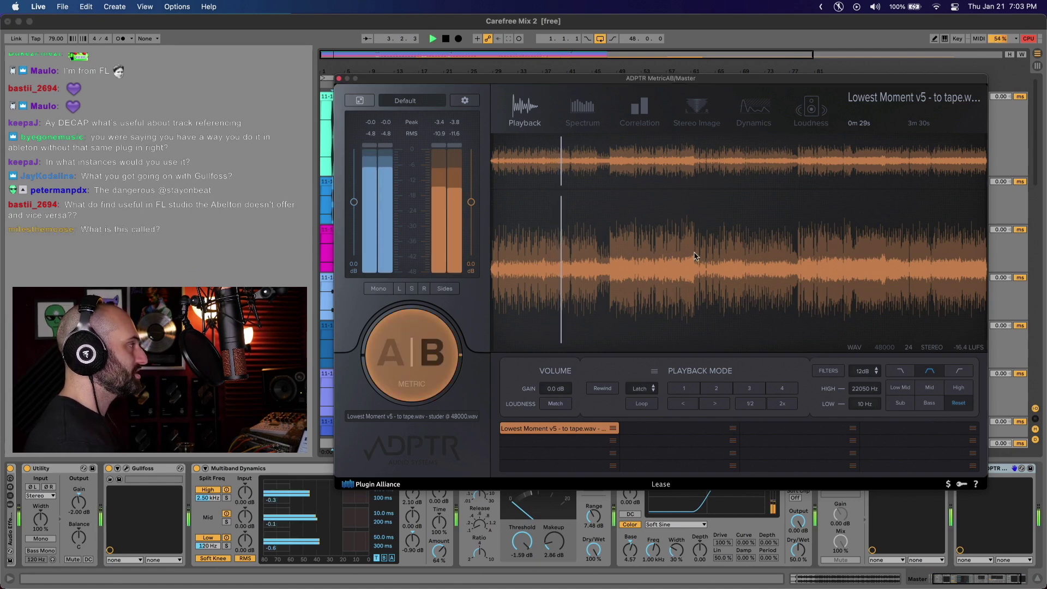
{"action": "left_click", "coordinate": [621, 327]}
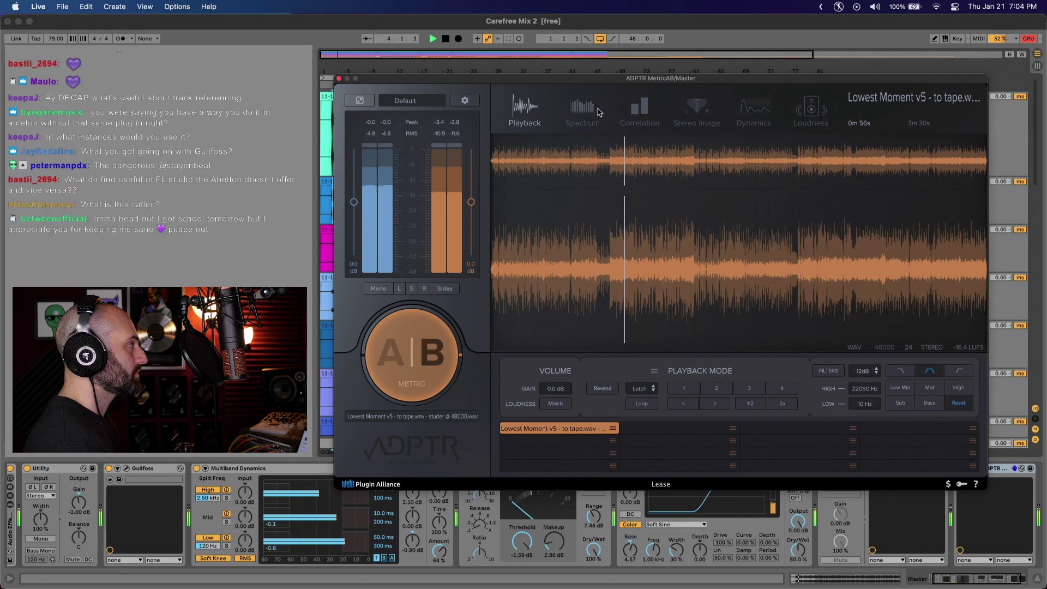
{"action": "left_click", "coordinate": [636, 113]}
{"action": "left_click", "coordinate": [526, 112]}
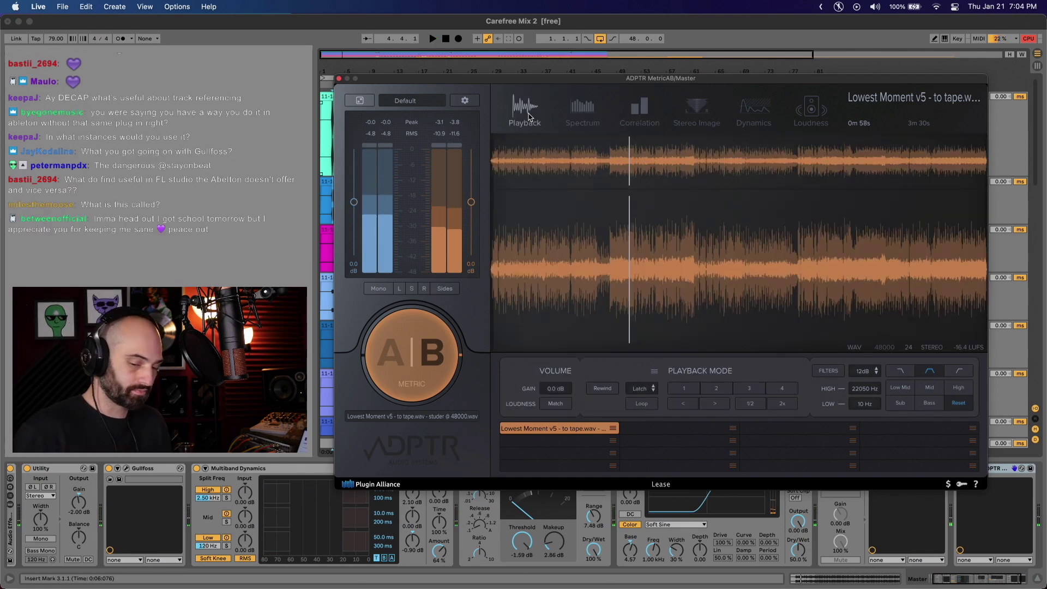
{"action": "key", "text": "super+alt+p"}
{"action": "key", "text": "super+Tab"}
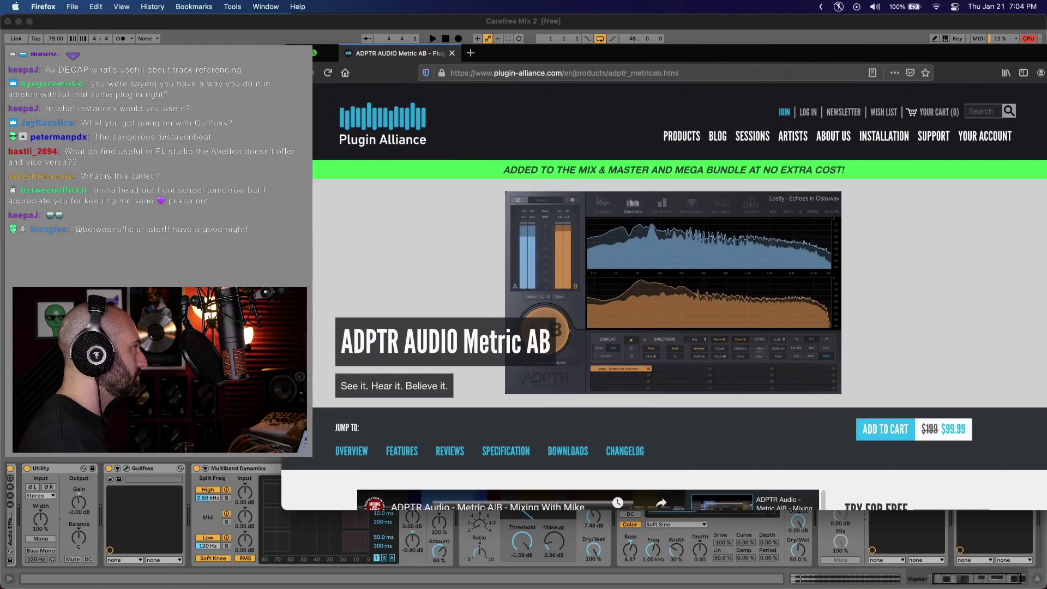
Step: Shrink the Firefox Metric AB product page ($99.99) into a smaller window over Ableton and skim it
{"action": "left_click_drag", "start_coordinate": [318, 53], "coordinate": [454, 107]}
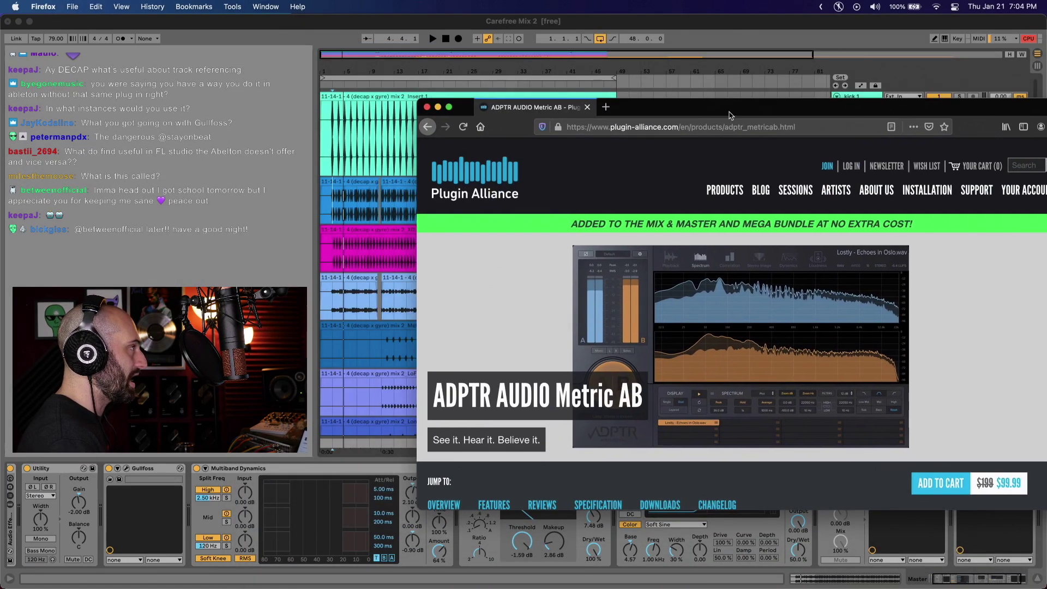
{"action": "left_click_drag", "start_coordinate": [731, 114], "coordinate": [654, 105]}
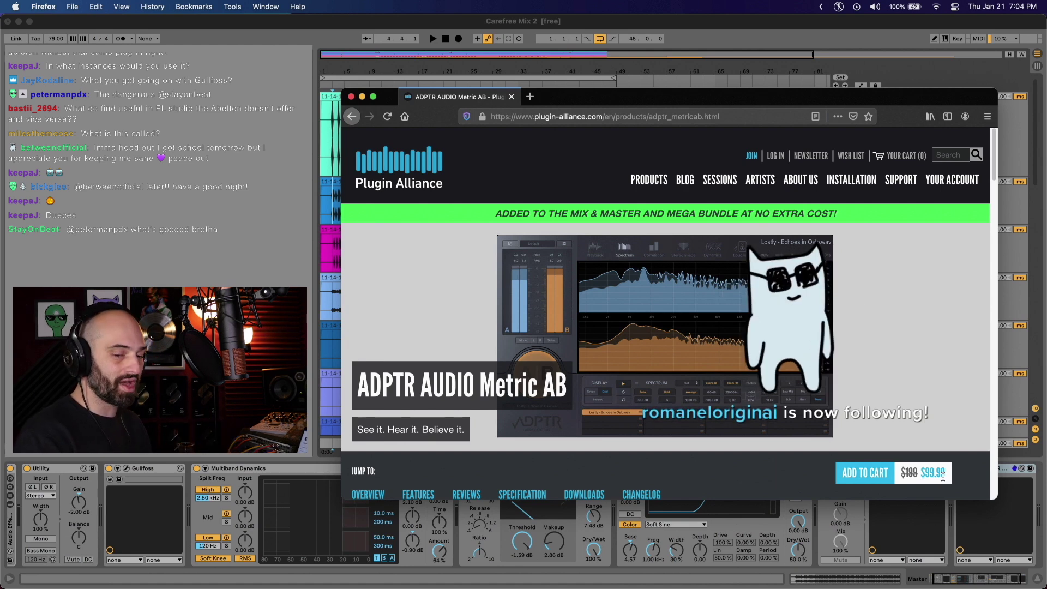
{"action": "scroll", "coordinate": [792, 433], "scroll_direction": "down", "scroll_amount": 5}
{"action": "scroll", "coordinate": [509, 420], "scroll_direction": "up", "scroll_amount": 5}
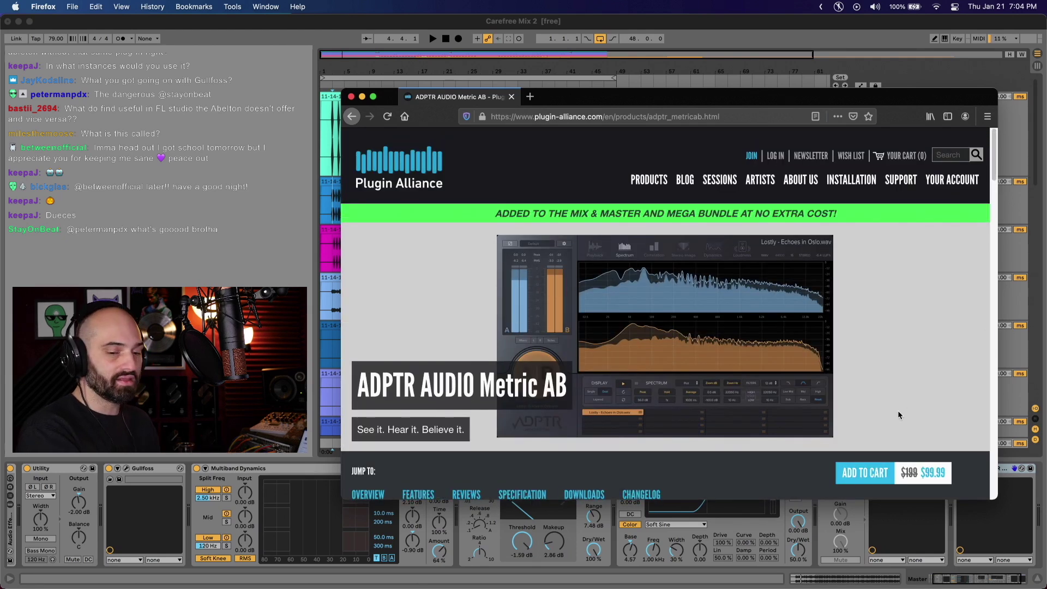